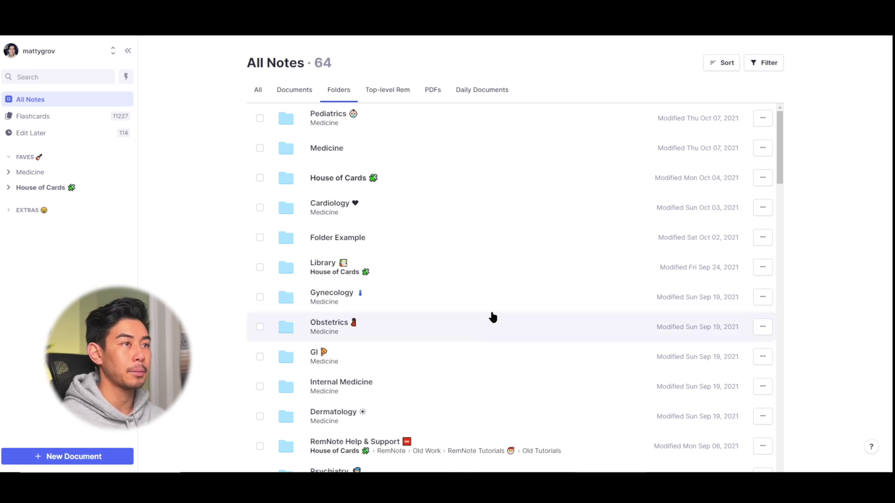
# Step: Create a blank document titled 'Meditation on Brain Chemistry' with the sidebar hidden
pyautogui.click(72, 461)
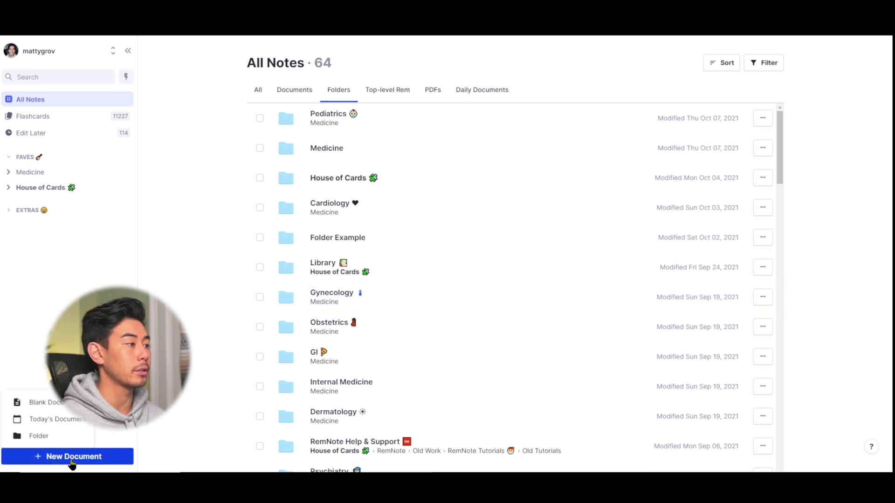
pyautogui.click(50, 405)
pyautogui.hotkey('ctrl', '\\')
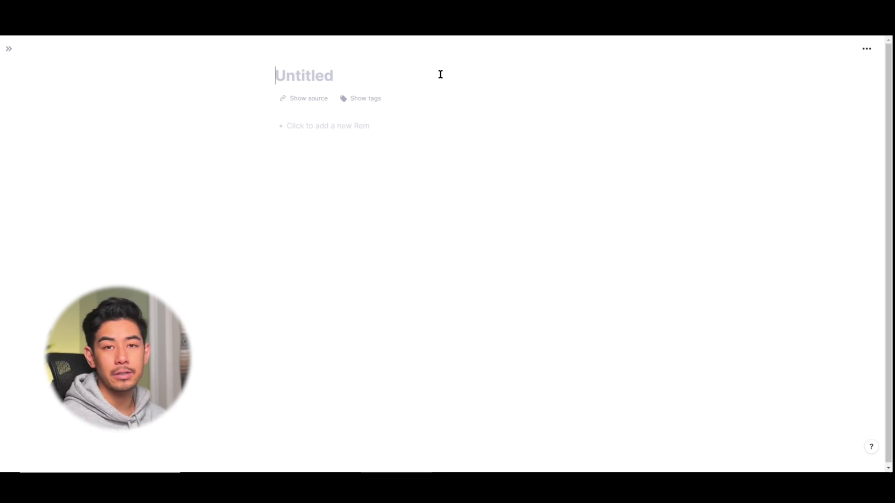
pyautogui.write('Meditation')
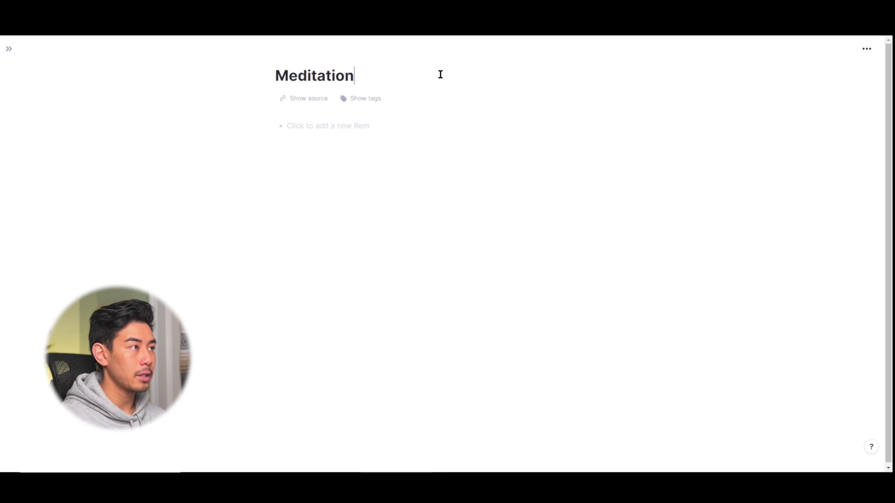
pyautogui.write(' on Brain H')
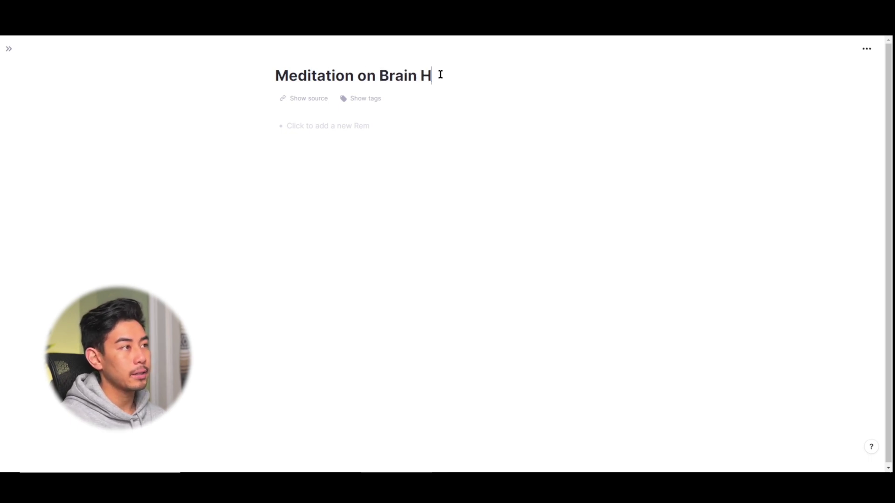
pyautogui.press('BackSpace')
pyautogui.write('Chemistry')
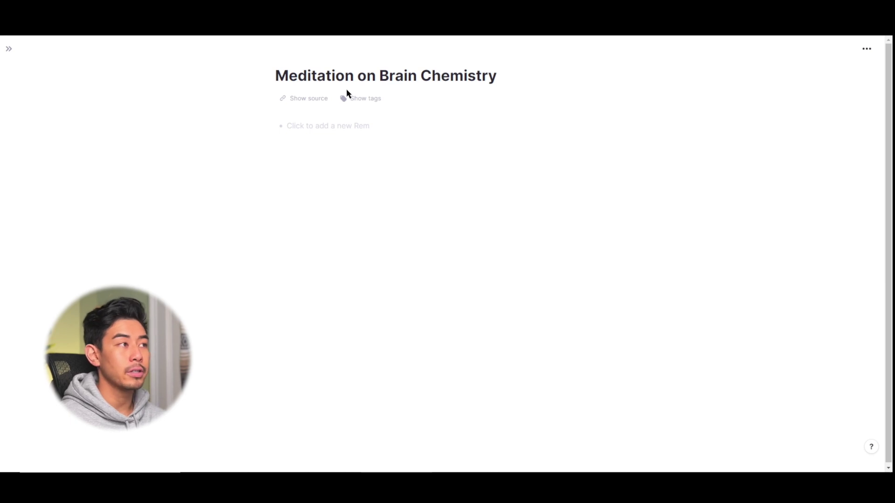
# Step: Upload 'effecct of meditation on brain structure' as the document's source PDF
pyautogui.click(325, 107)
pyautogui.click(416, 116)
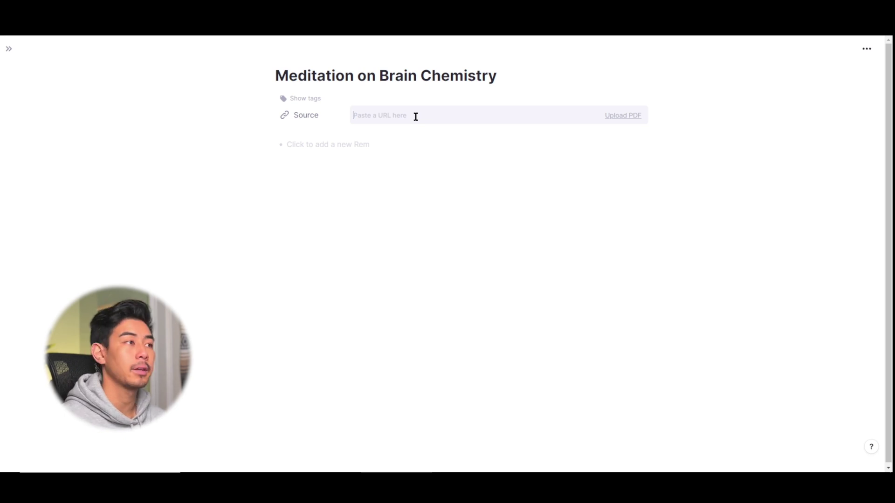
pyautogui.click(636, 120)
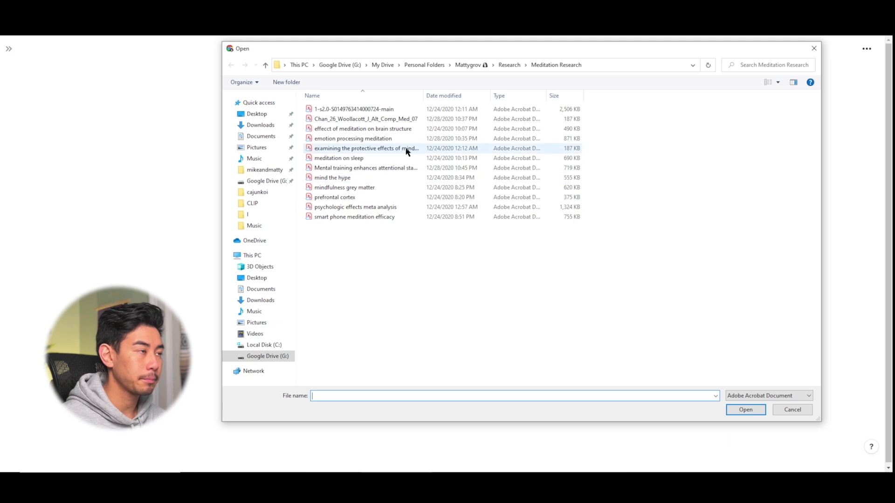
pyautogui.click(326, 130)
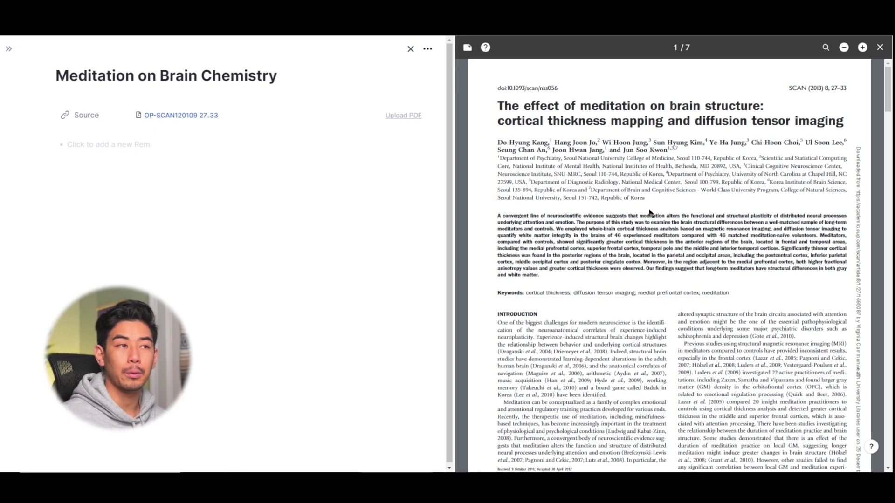
# Step: Add a first bullet reading 'My own analysis on this paper'
pyautogui.click(190, 161)
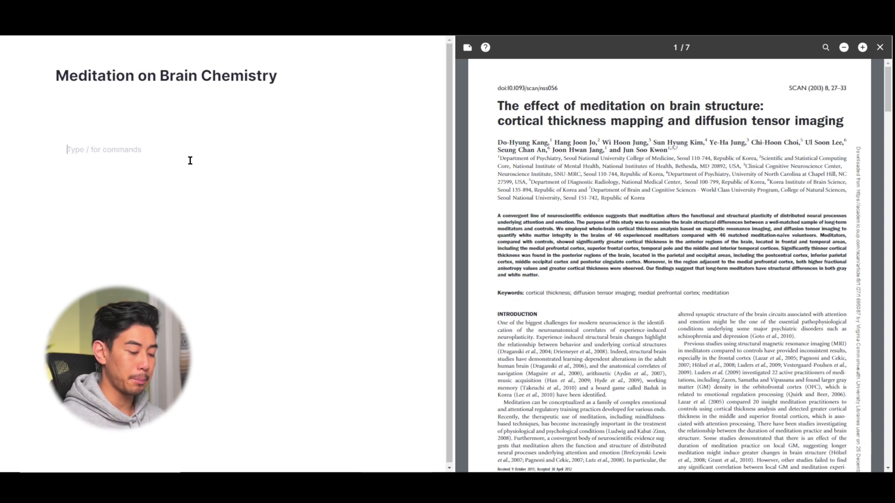
pyautogui.write('My own analys')
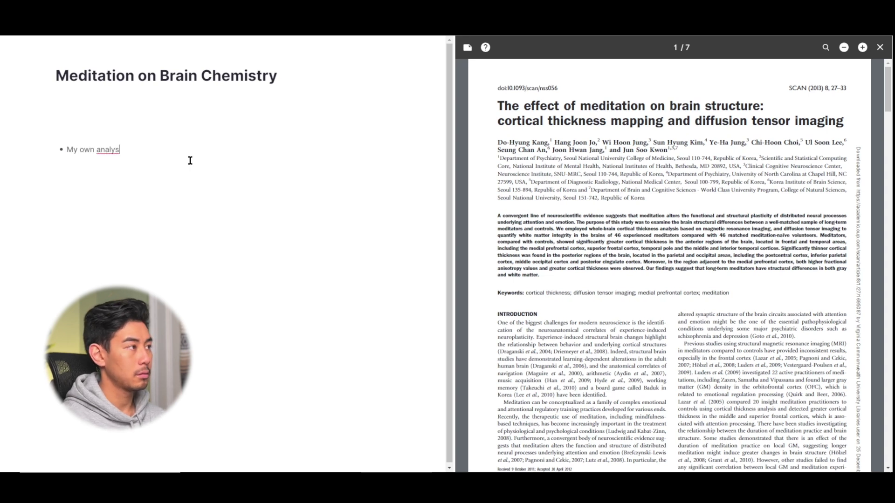
pyautogui.write('is on this paper')
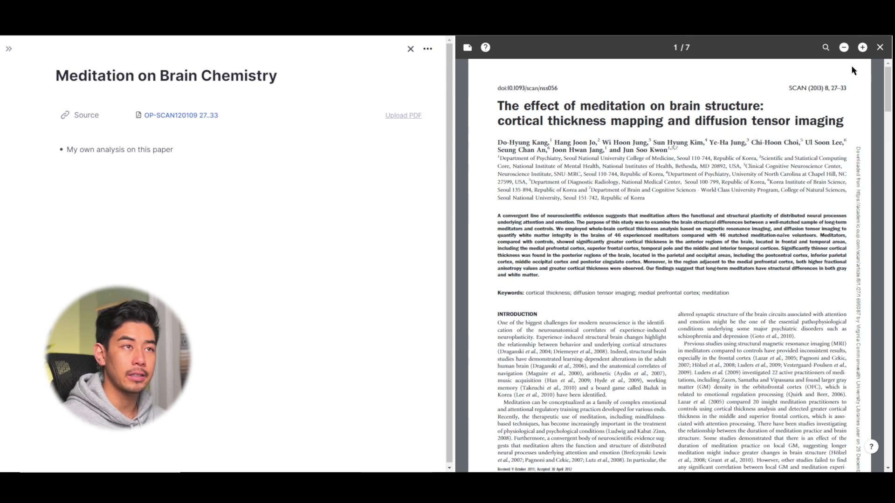
# Step: Zoom the PDF, highlight the 'Meditation can be conceptualized' passage and paste it as a bullet
pyautogui.click(863, 49)
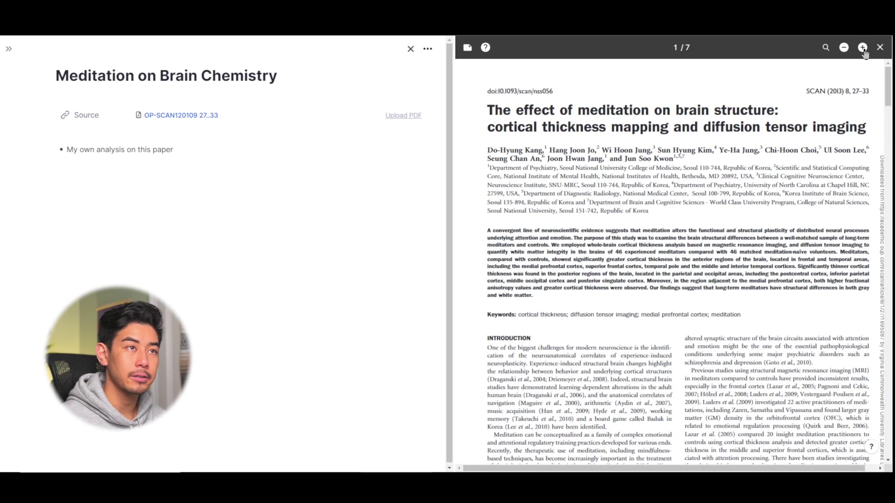
pyautogui.click(863, 48)
pyautogui.click(863, 48)
pyautogui.scroll(-4, 503, 314)
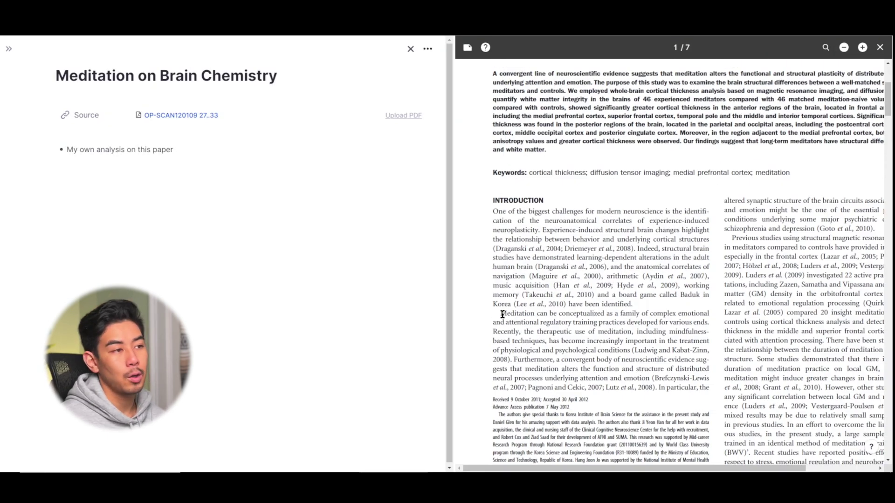
pyautogui.moveTo(502, 313); pyautogui.dragTo(708, 322)
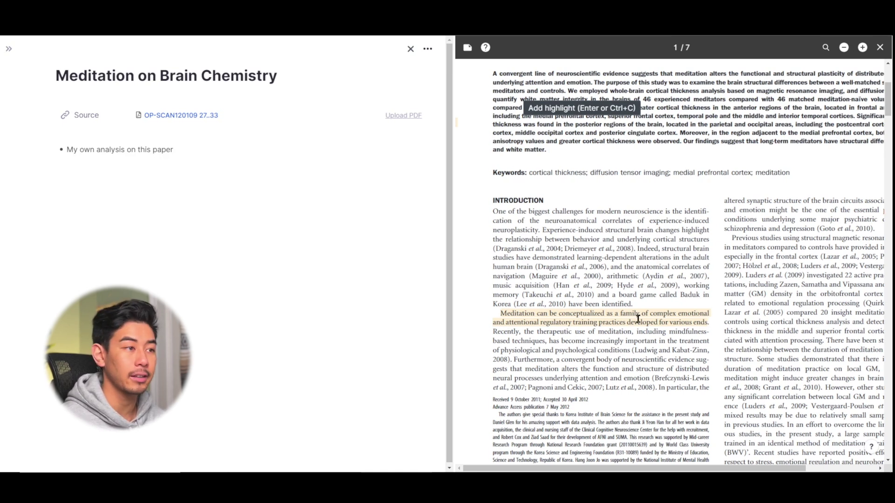
pyautogui.hotkey('ctrl', 'c')
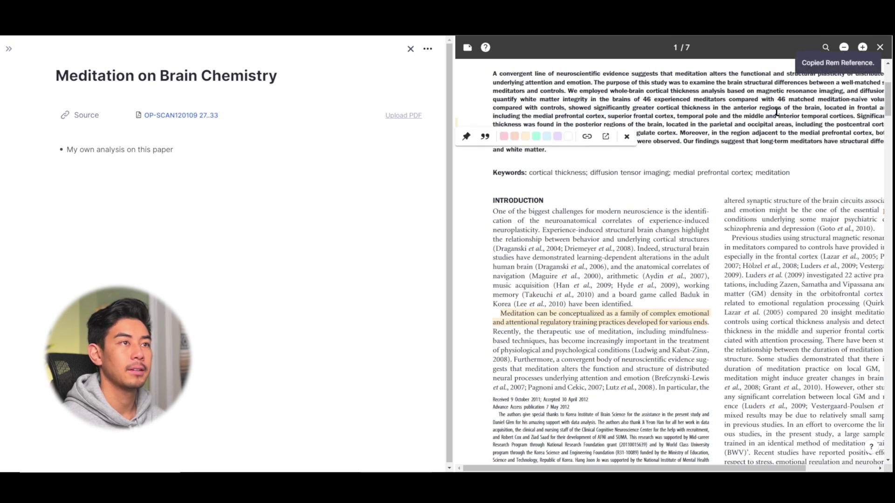
pyautogui.click(109, 165)
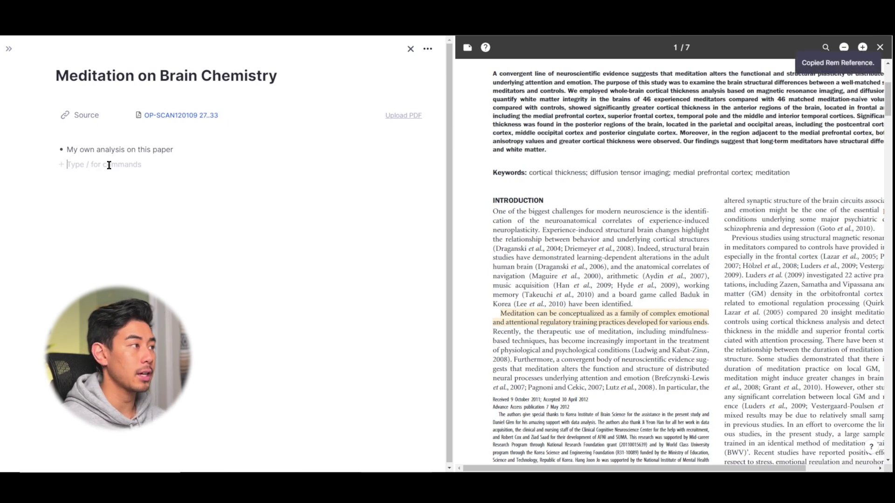
pyautogui.hotkey('ctrl', 'v')
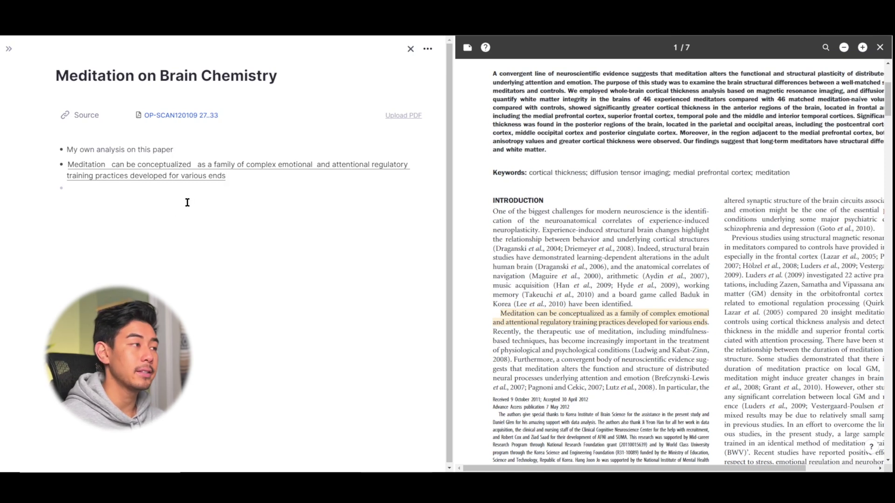
# Step: Use the pinned 'Meditation can be conceptualized' bullet to jump the PDF to its highlight
pyautogui.press('Escape')
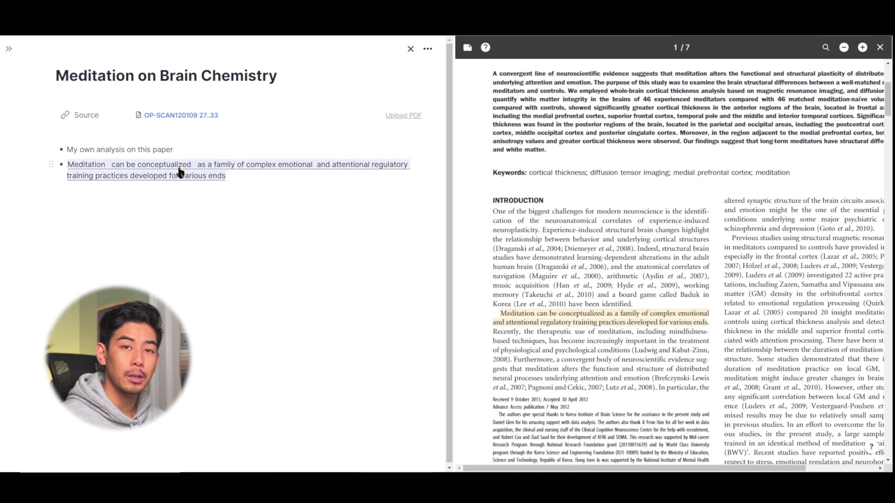
pyautogui.click(655, 340)
pyautogui.scroll(-2, 628, 329)
pyautogui.scroll(-10, 628, 330)
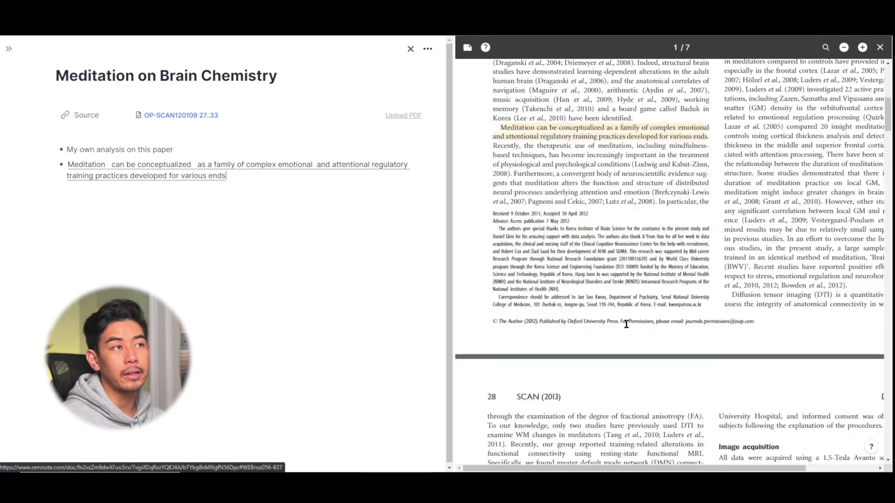
pyautogui.scroll(-10, 626, 324)
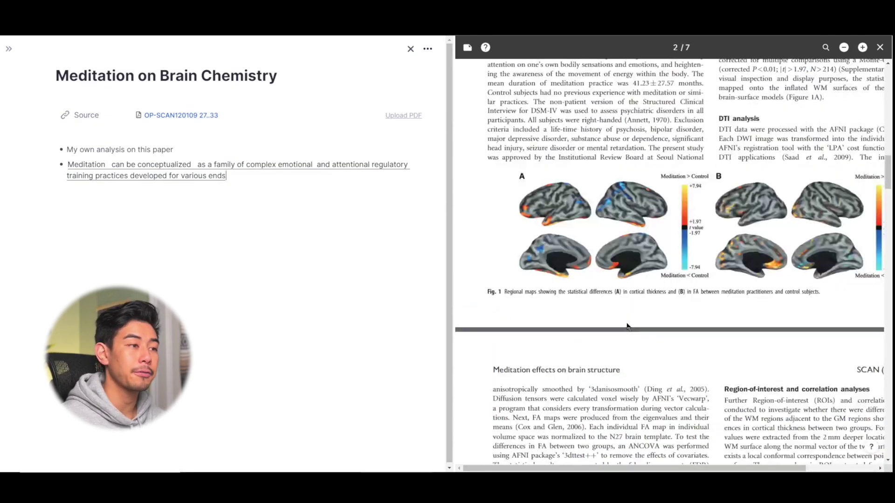
pyautogui.click(193, 231)
pyautogui.click(147, 178)
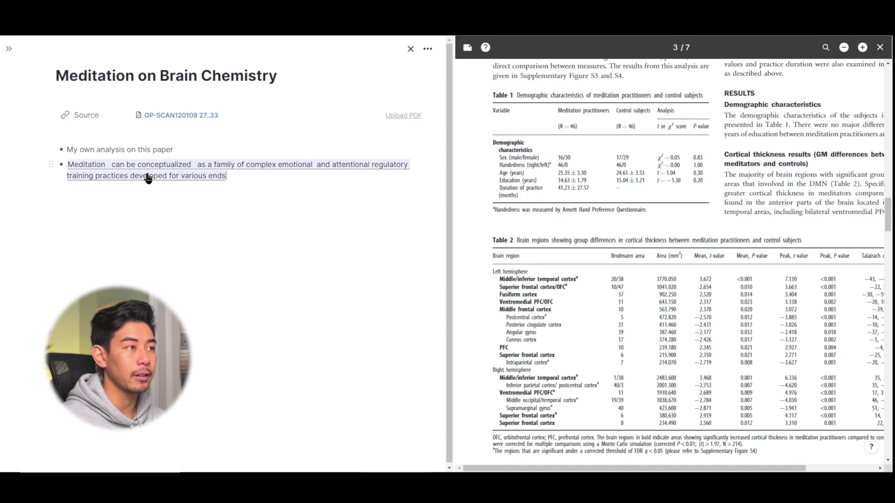
pyautogui.click(148, 179)
pyautogui.click(298, 206)
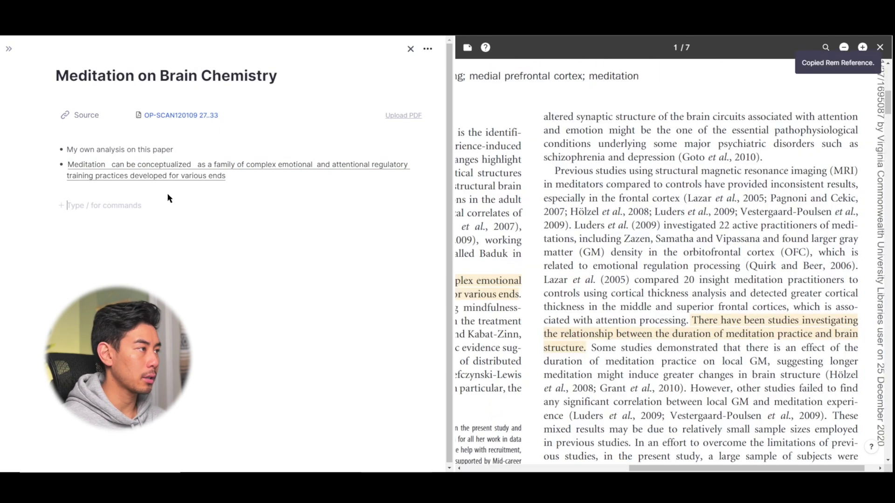
# Step: Paste the meditation-duration highlight as a third bullet and scroll the PDF to Fig. 1
pyautogui.click(169, 195)
pyautogui.hotkey('ctrl', 'v')
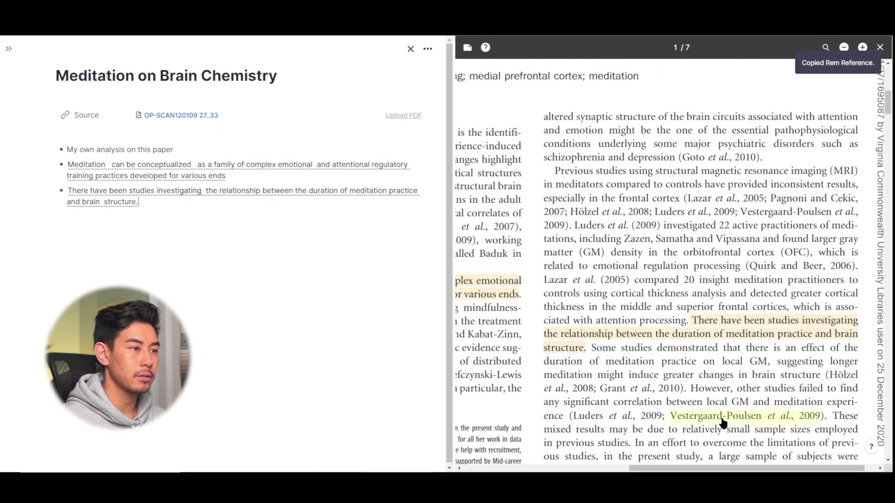
pyautogui.scroll(-15, 722, 422)
pyautogui.hscroll(-5, 656, 370)
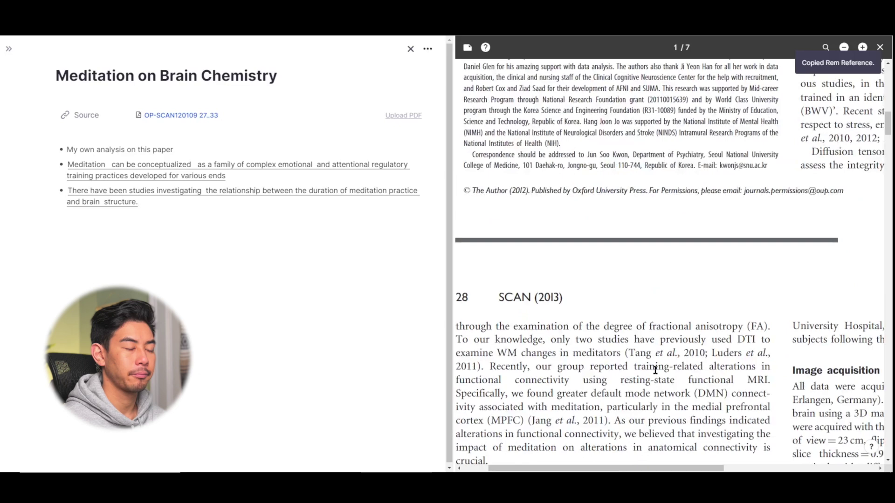
pyautogui.hscroll(-2, 655, 370)
pyautogui.scroll(-10, 709, 257)
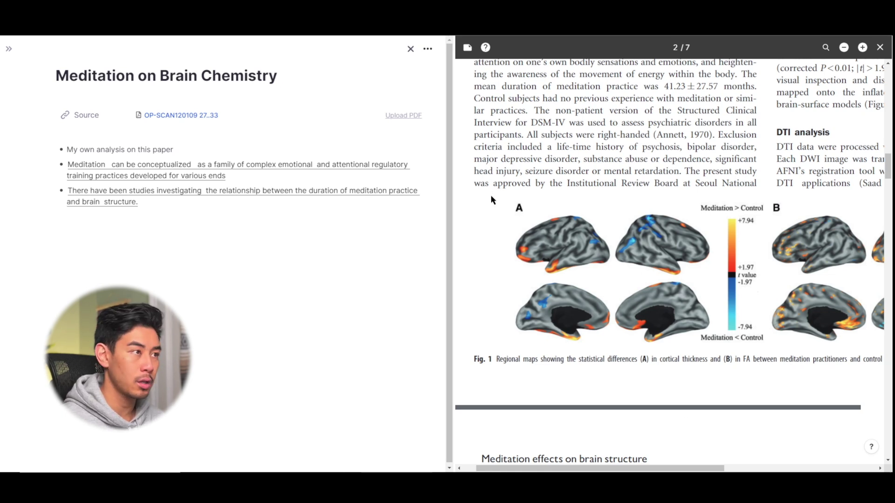
# Step: Box the Fig. 1A brain maps on page 2 as an area highlight
pyautogui.moveTo(491, 194); pyautogui.dragTo(770, 382)
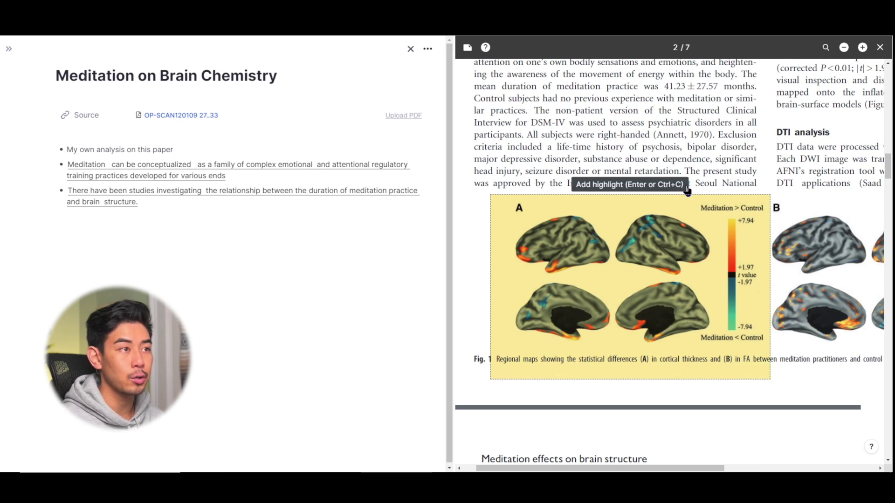
pyautogui.press('Return')
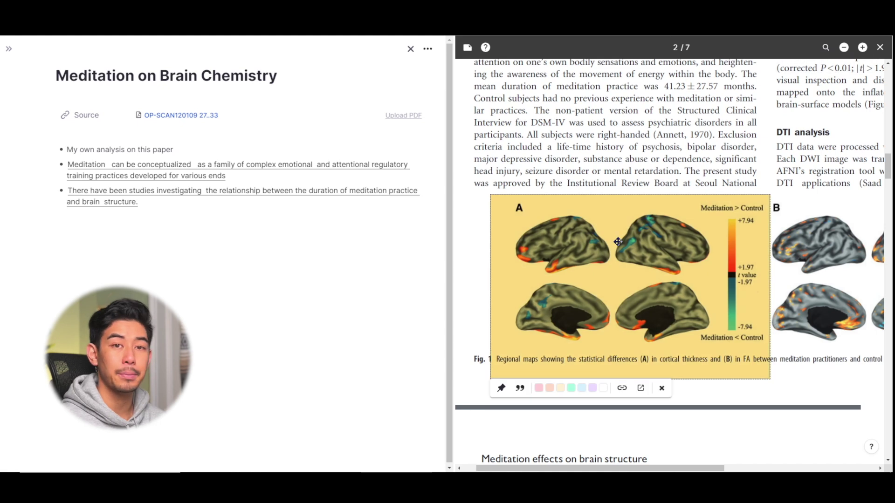
pyautogui.click(157, 217)
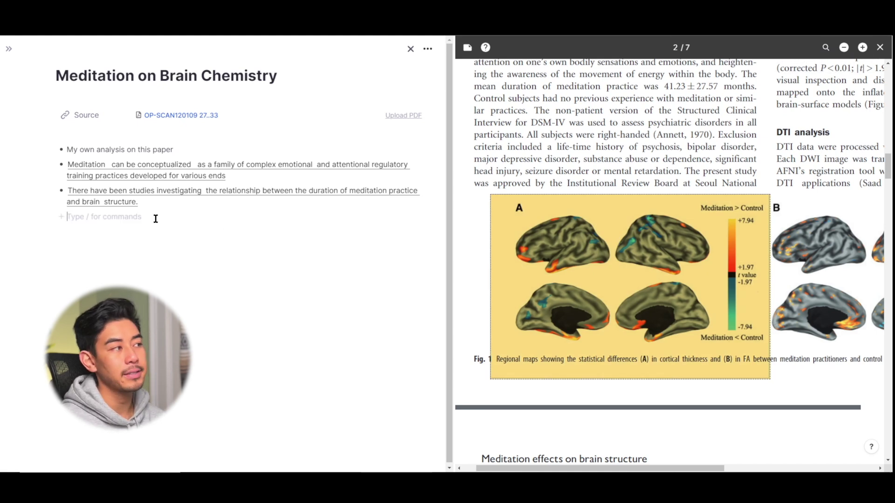
# Step: Pin the figure highlight in a bullet reading 'Regional map showing statistical differences in cortical thickness'
pyautogui.hotkey('ctrl', 'v')
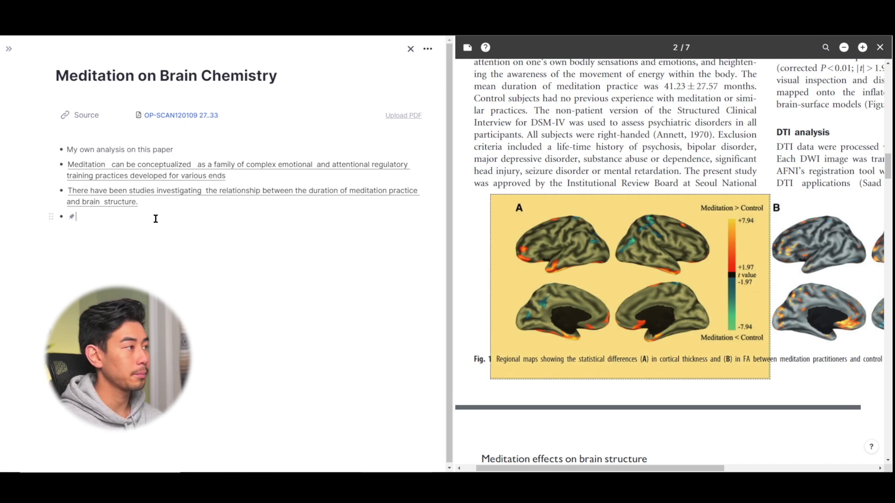
pyautogui.write('Reg')
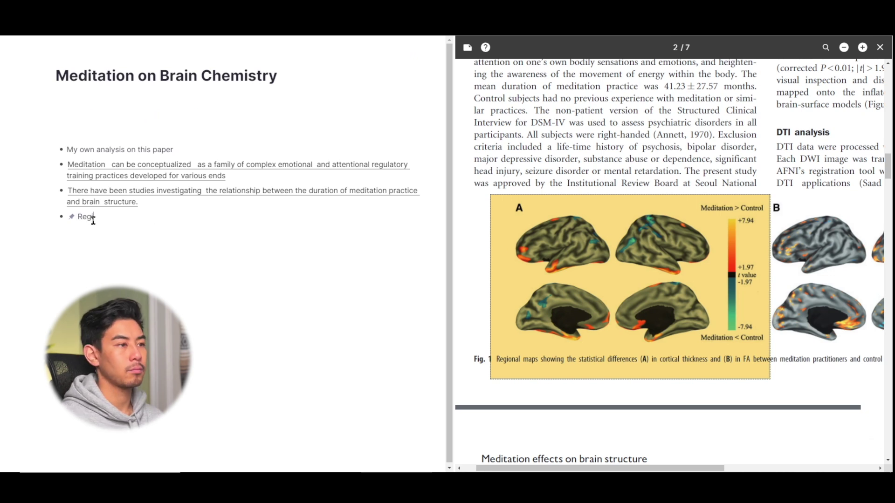
pyautogui.write('ional map showing')
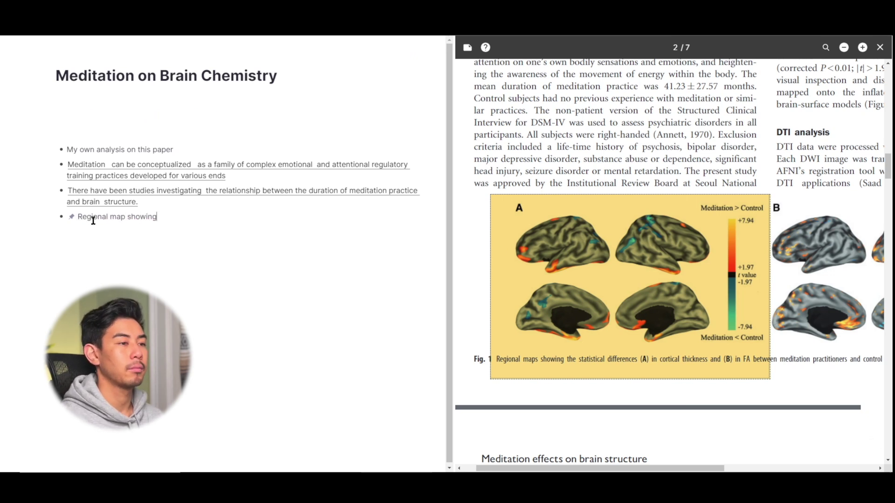
pyautogui.write(' statistical differen')
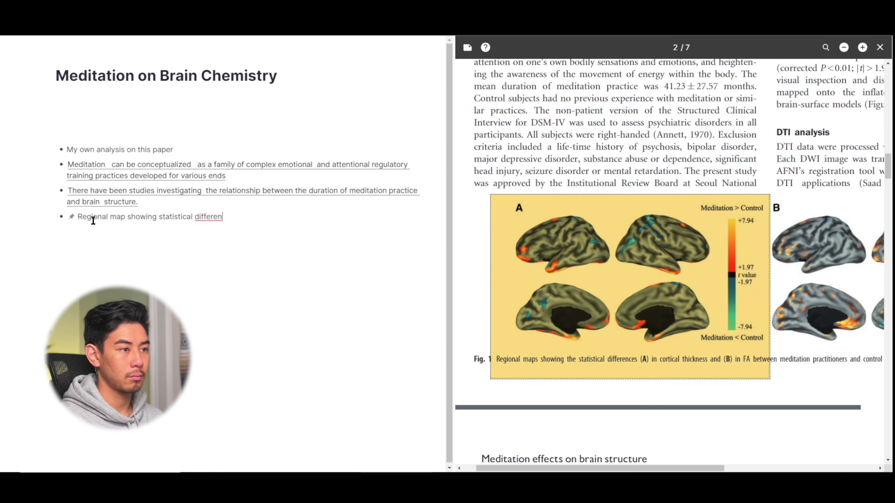
pyautogui.write('ces in cortical thickness')
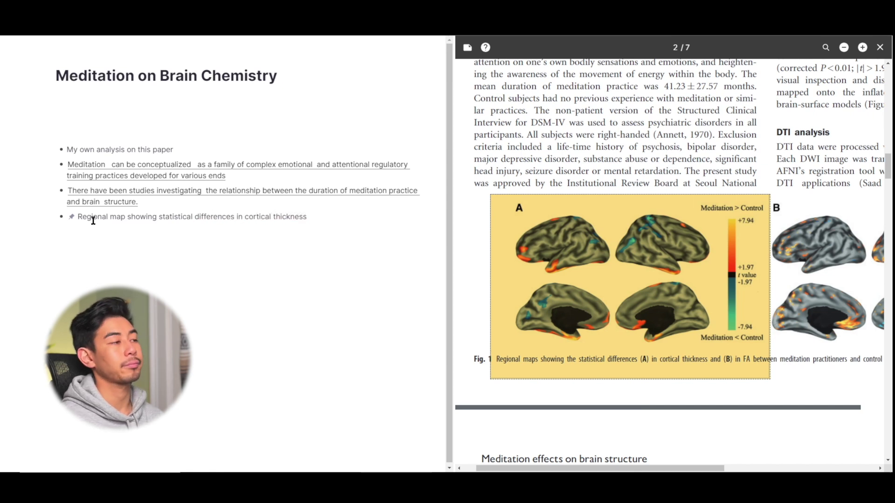
pyautogui.press('Return')
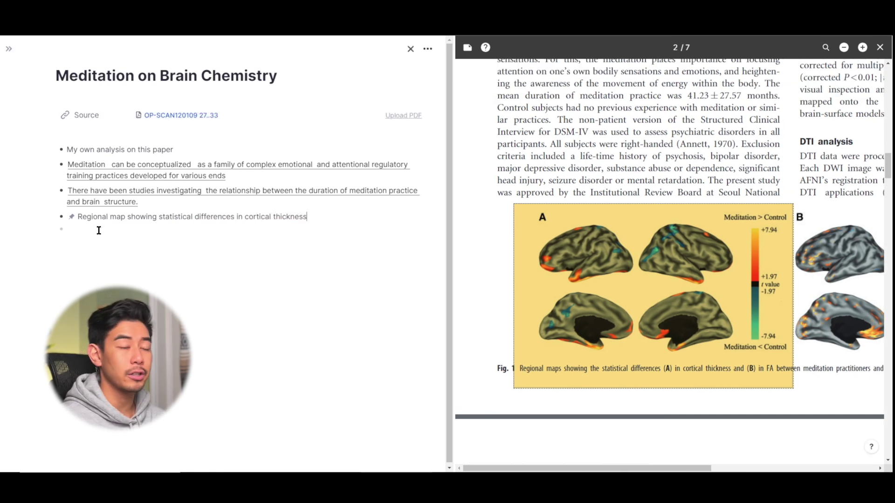
pyautogui.press('BackSpace')
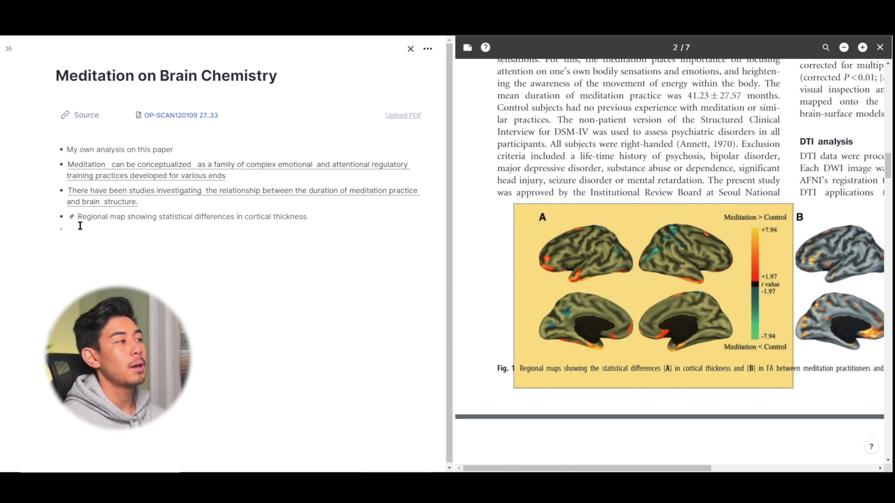
# Step: Show a preview of the pinned brain-map figure under the 'Regional map' bullet
pyautogui.tripleClick(130, 200)
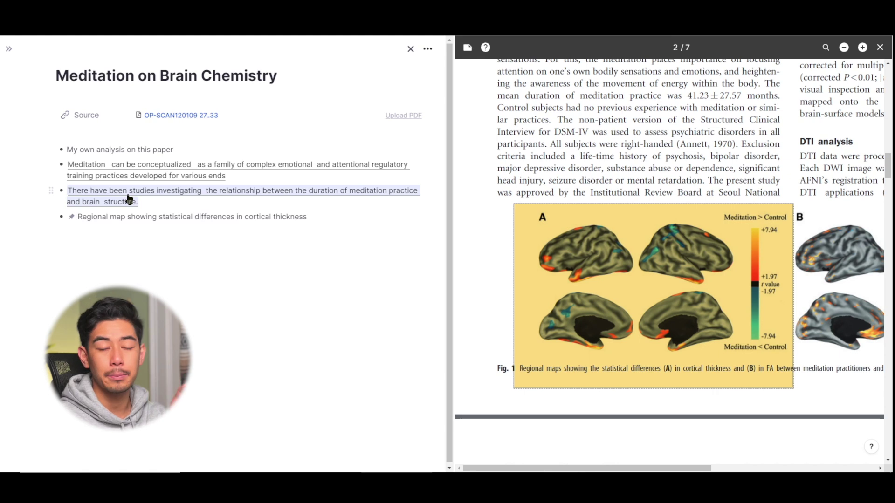
pyautogui.click(75, 222)
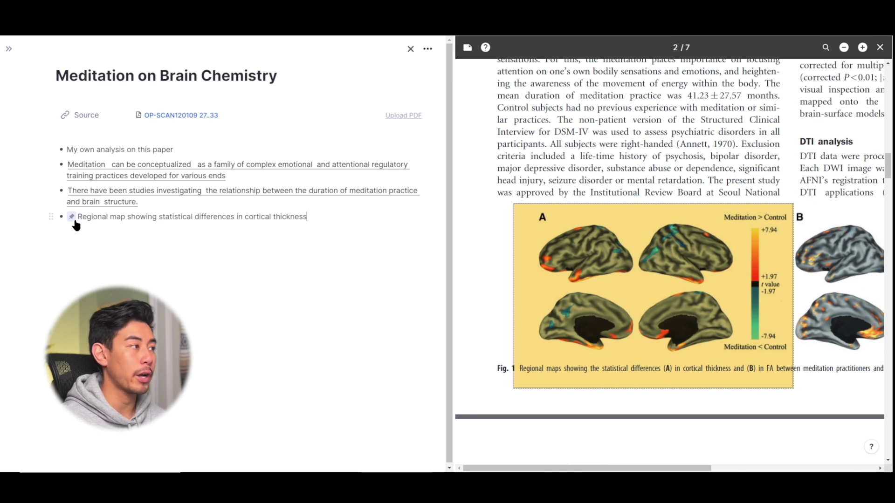
pyautogui.moveTo(71, 218)
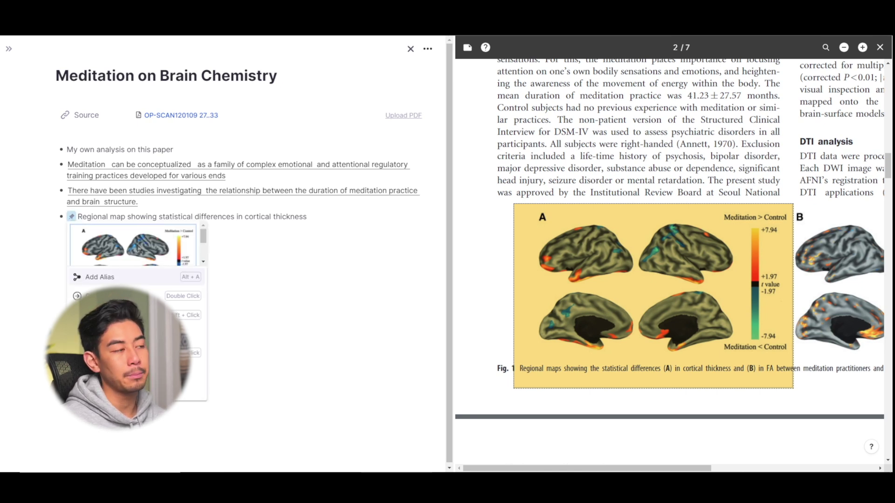
pyautogui.scroll(-2, 139, 248)
pyautogui.scroll(2, 140, 248)
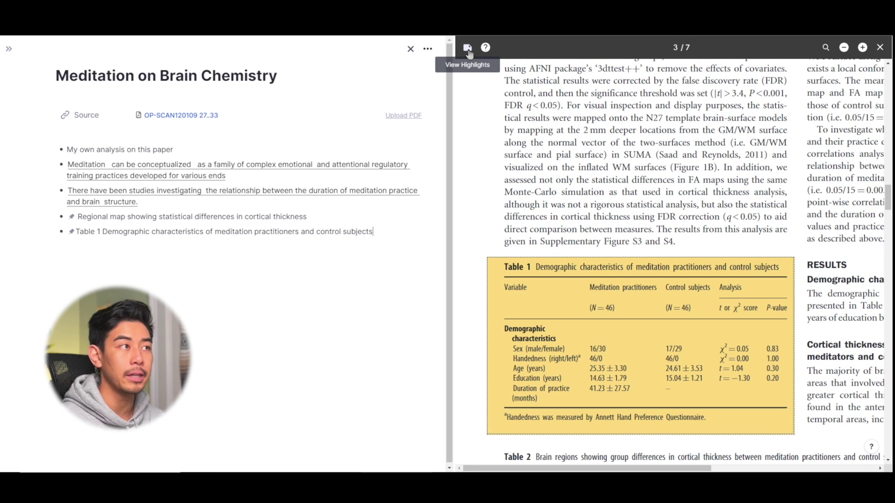
# Step: Browse the highlights list and return to the Page 1 highlight with the paper's title
pyautogui.click(467, 48)
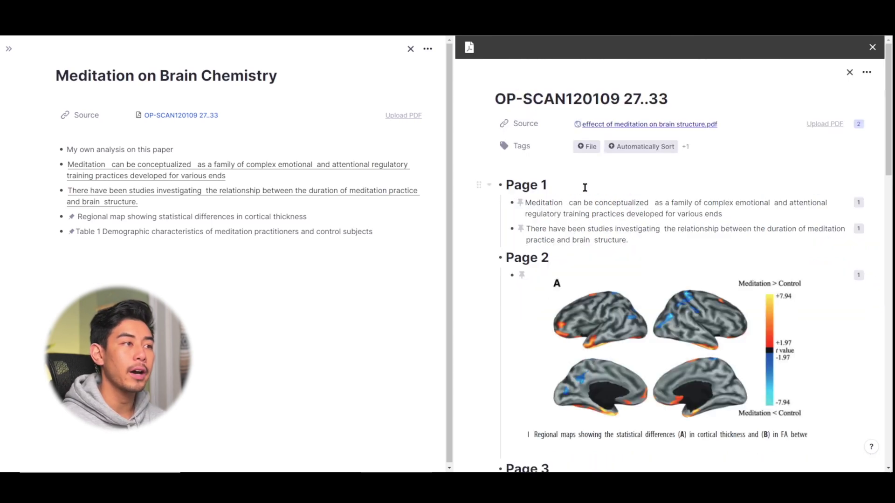
pyautogui.scroll(-4, 679, 226)
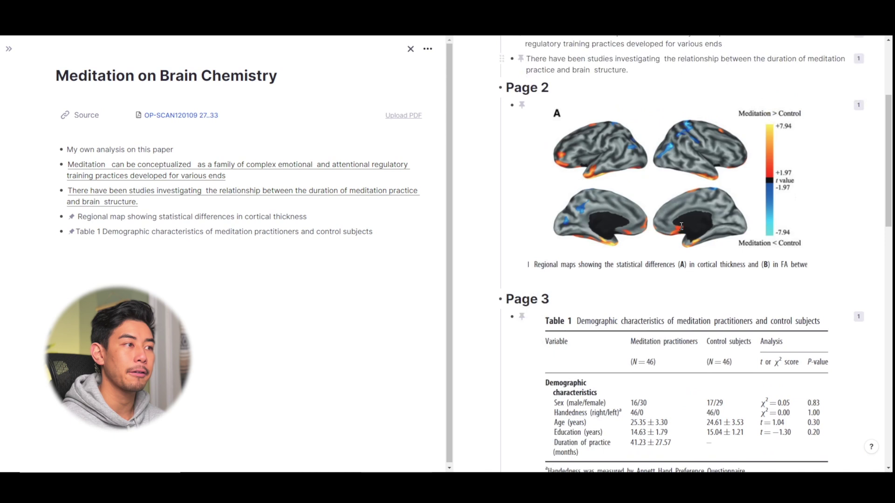
pyautogui.scroll(4, 606, 200)
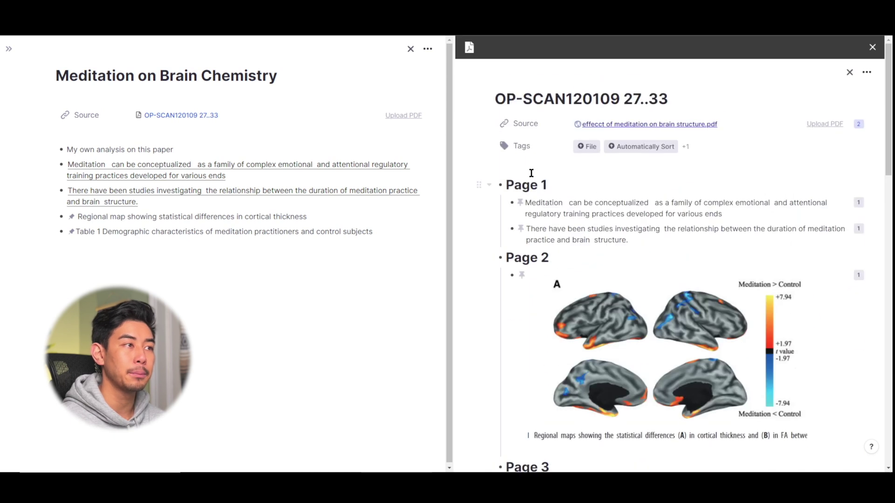
pyautogui.click(520, 205)
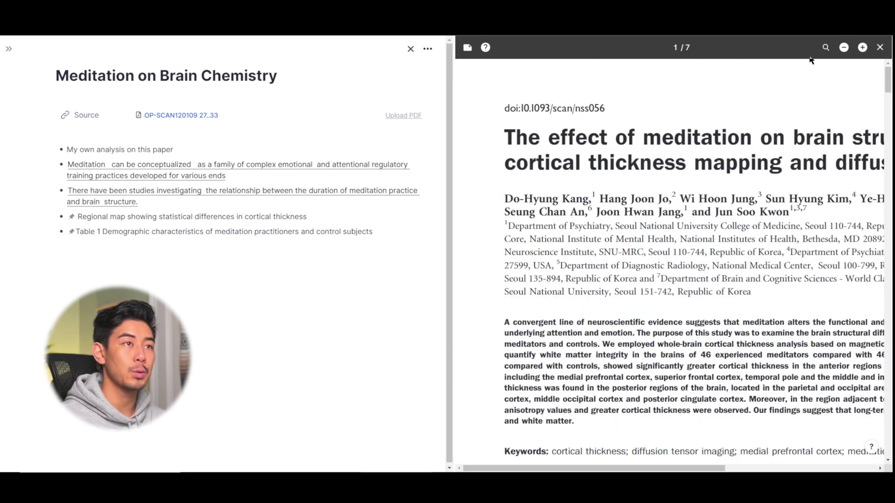
# Step: Search the PDF for 'imaging', then close the search
pyautogui.click(828, 50)
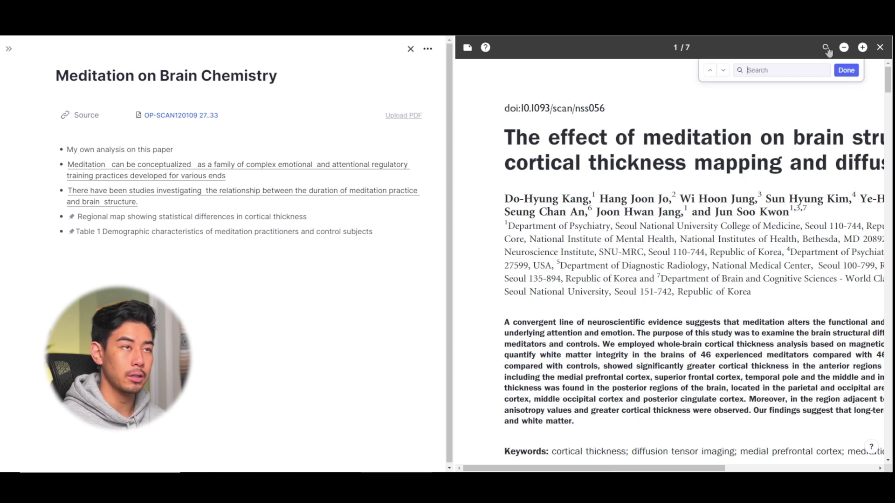
pyautogui.write('imaging')
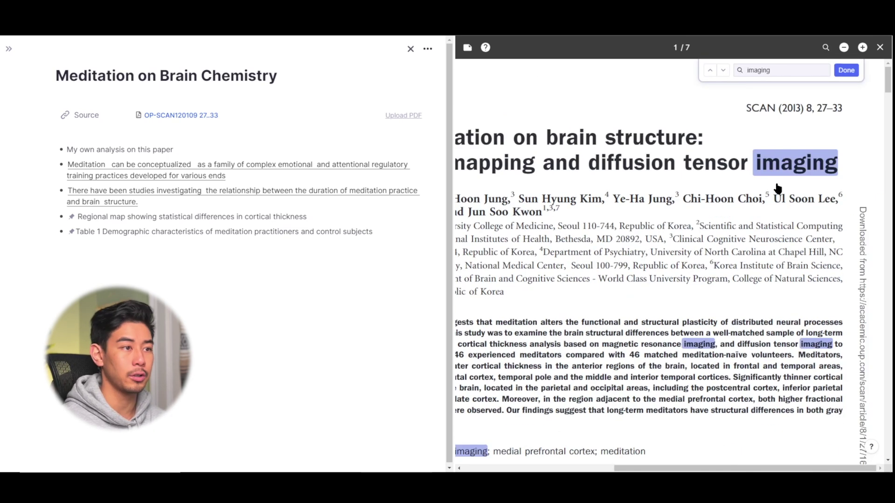
pyautogui.scroll(-5, 648, 240)
pyautogui.click(846, 70)
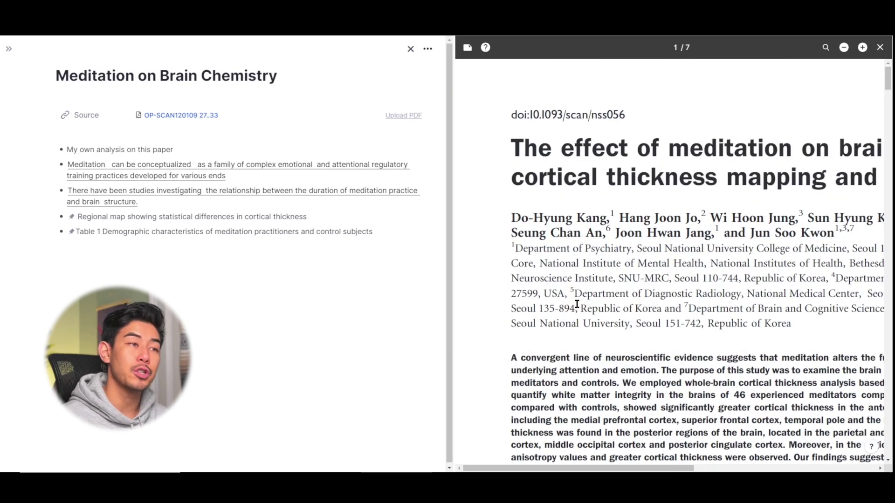
# Step: Follow the Driemeyer et al., 2008 citation to the reference list on page 7
pyautogui.scroll(-6, 577, 304)
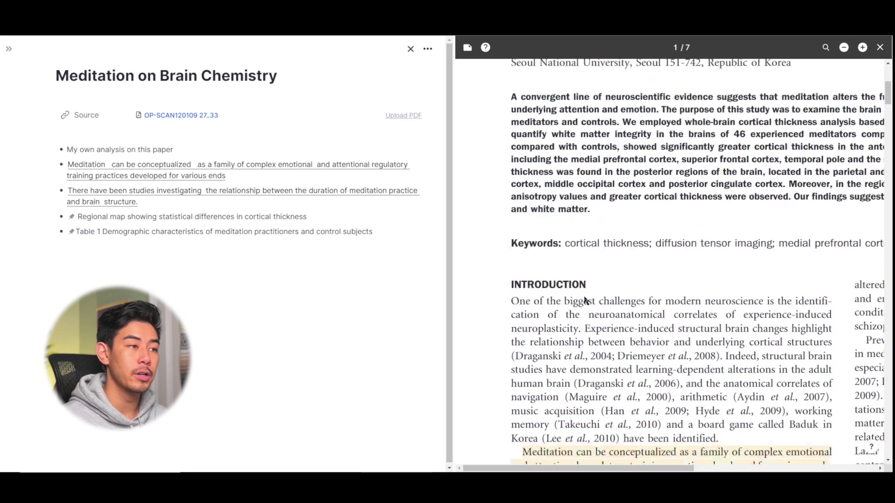
pyautogui.scroll(-1, 548, 323)
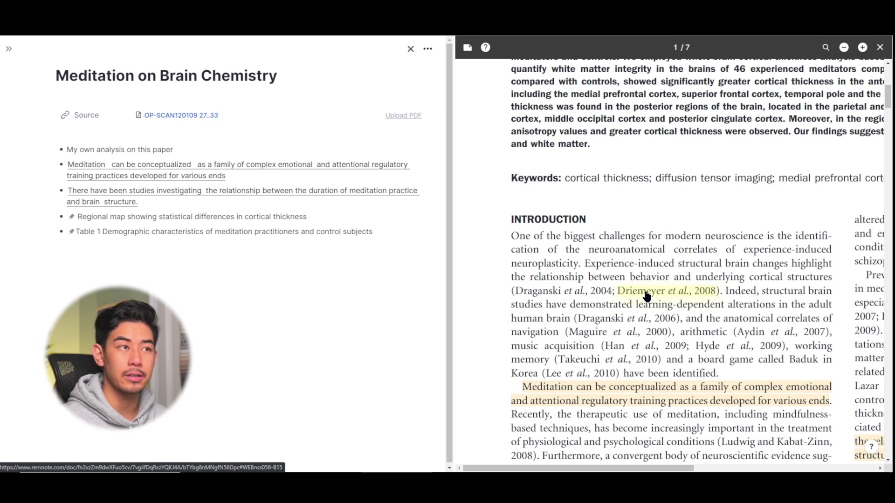
pyautogui.click(647, 293)
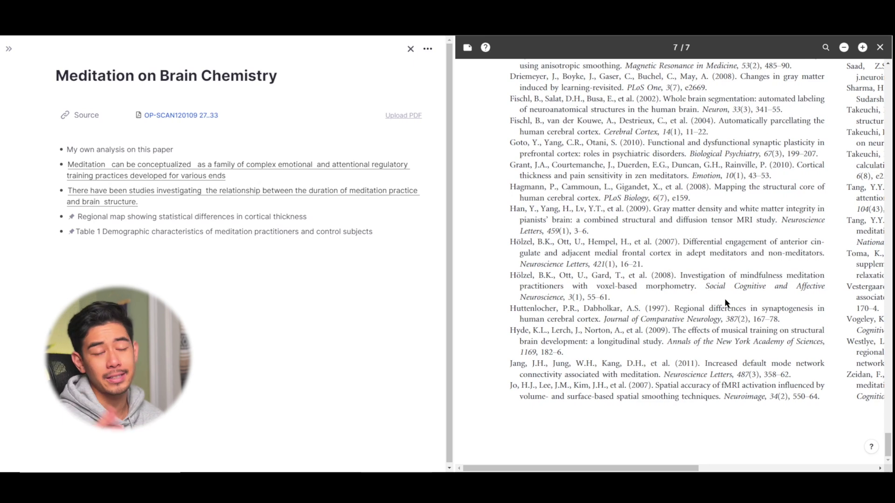
# Step: Navigate back to All Notes and filter the list to show only the 21 PDFs
pyautogui.hotkey('alt', 'Left')
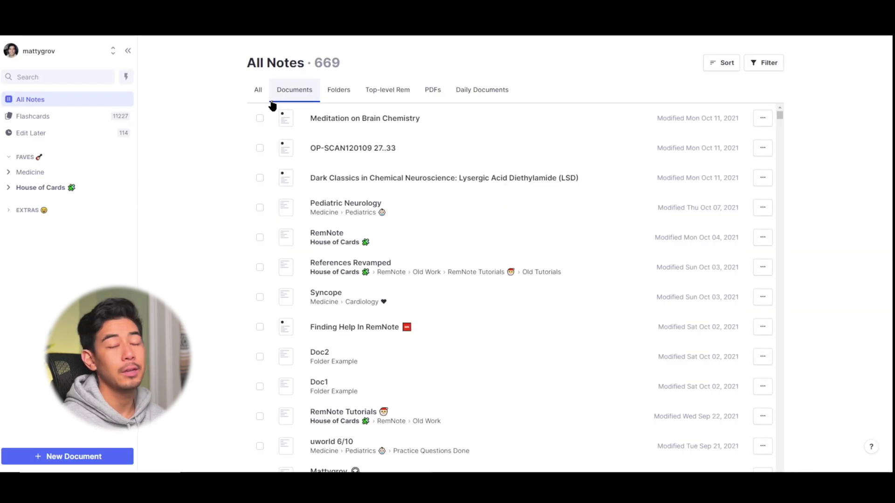
pyautogui.hotkey('alt', 'Left')
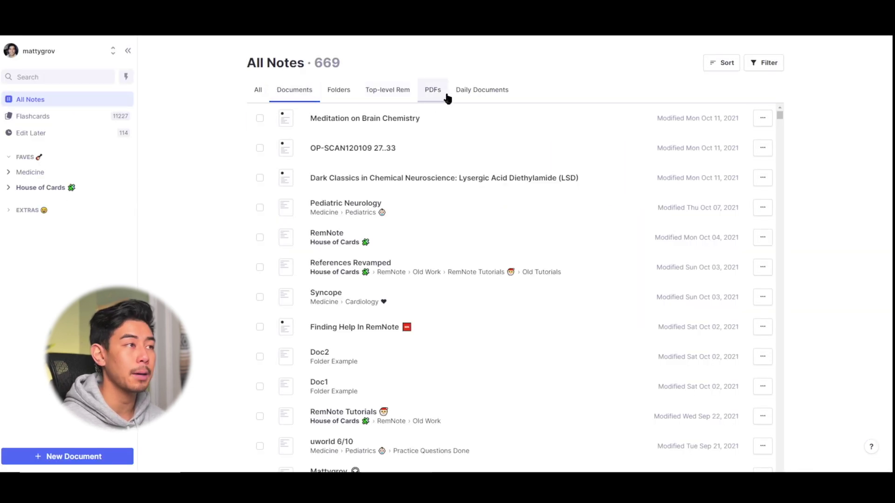
pyautogui.click(448, 98)
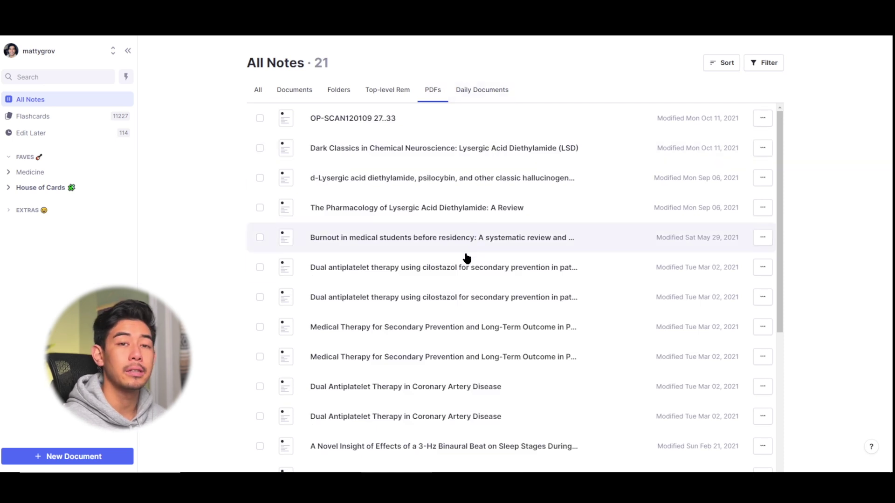
# Step: Open the Dark Classics LSD paper's PDF and show the Adding Highlights help tips
pyautogui.click(459, 150)
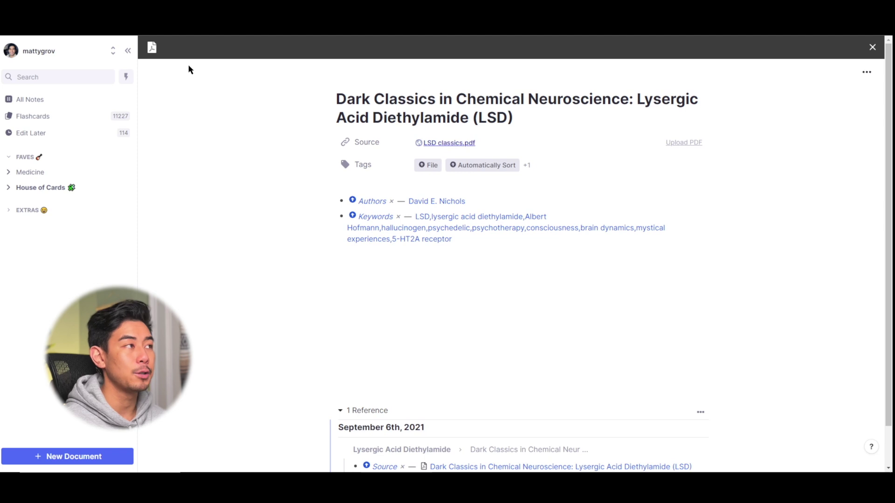
pyautogui.click(154, 49)
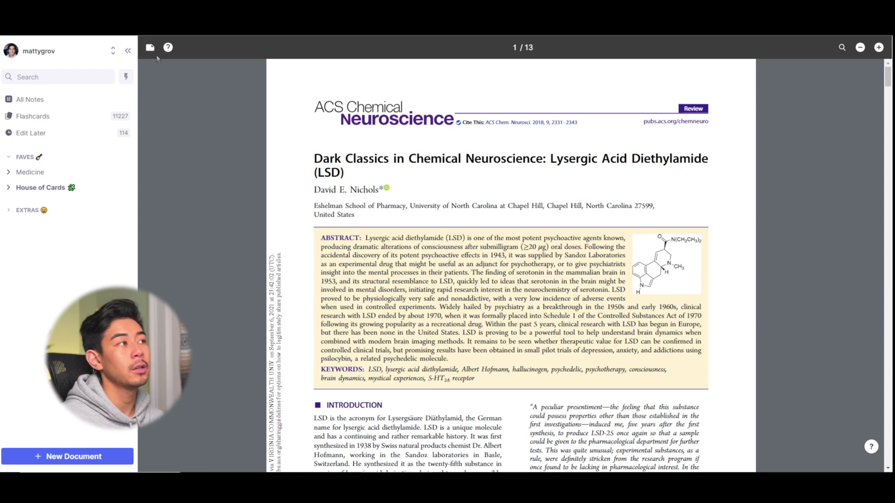
pyautogui.click(168, 49)
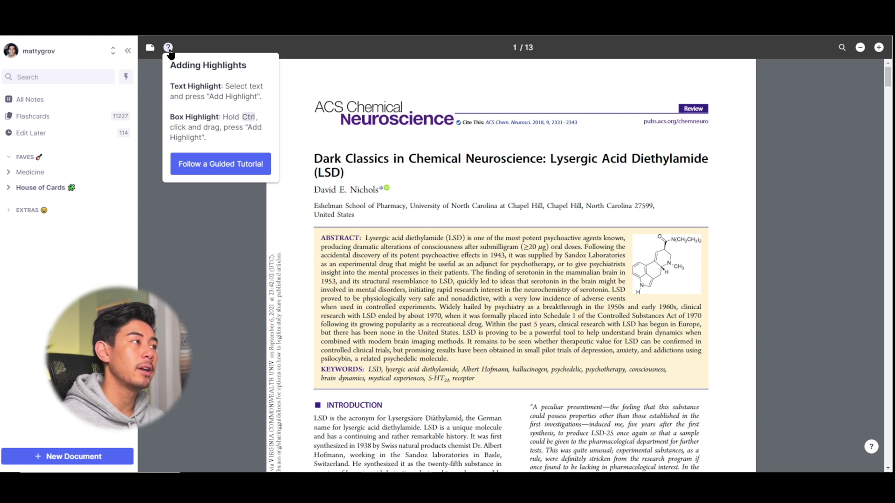
# Step: Launch the 'Take Notes on a PDF' guided tutorial from the help popover
pyautogui.click(207, 165)
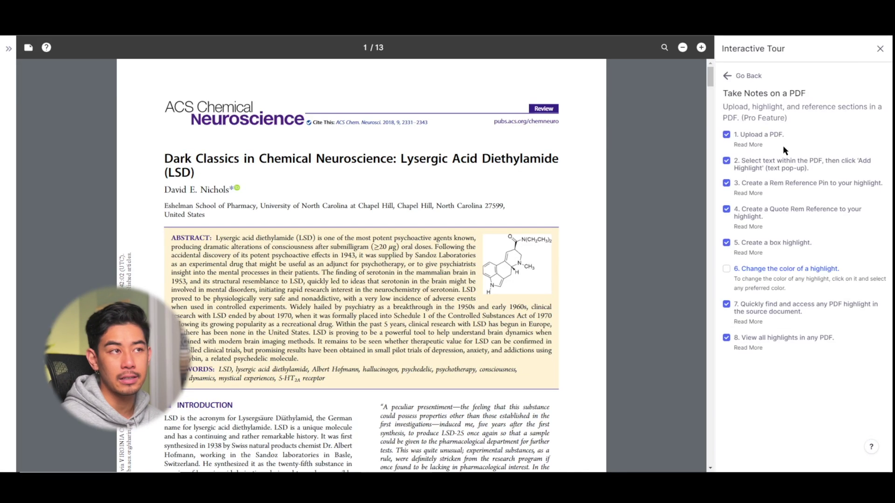